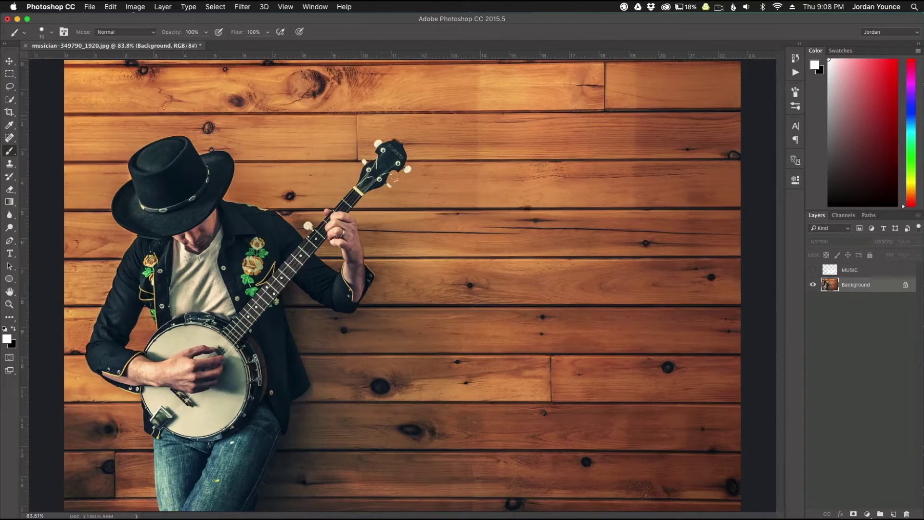
# - Look through the image colour mode options and leave them unchanged
pyautogui.click(141, 8)
pyautogui.moveTo(140, 21)
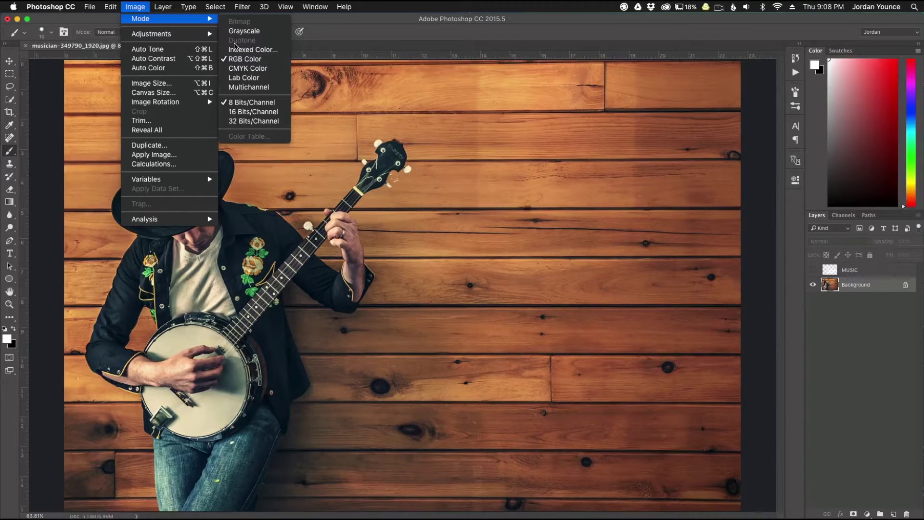
pyautogui.click(363, 32)
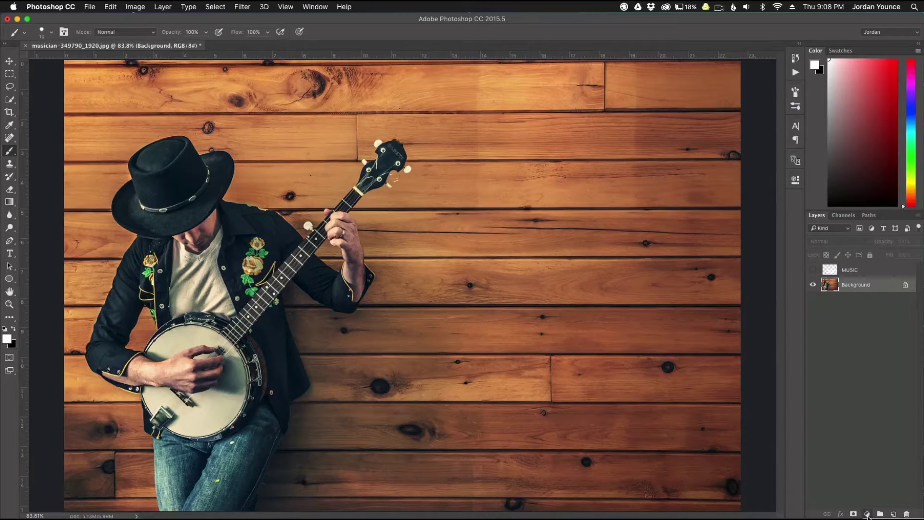
# - Add a Gradient Map layer and replace its presets with the Simple gradient set
pyautogui.click(868, 514)
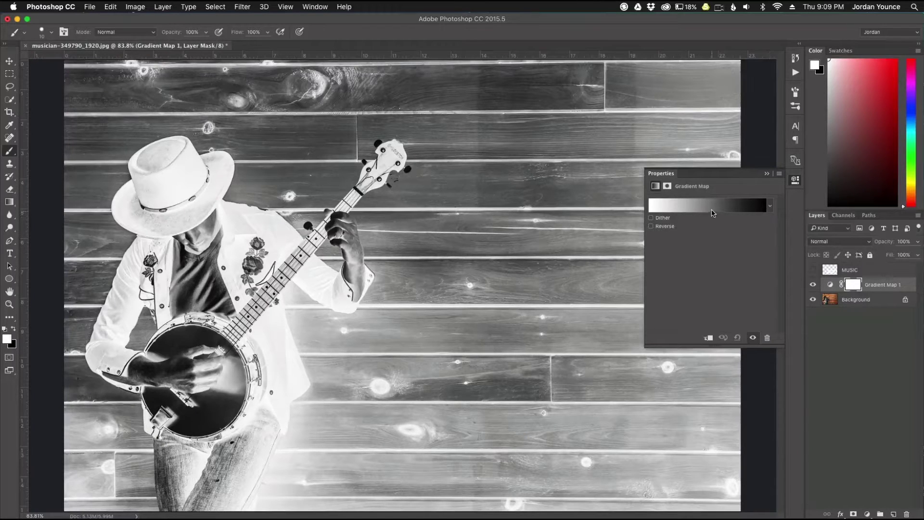
pyautogui.click(710, 210)
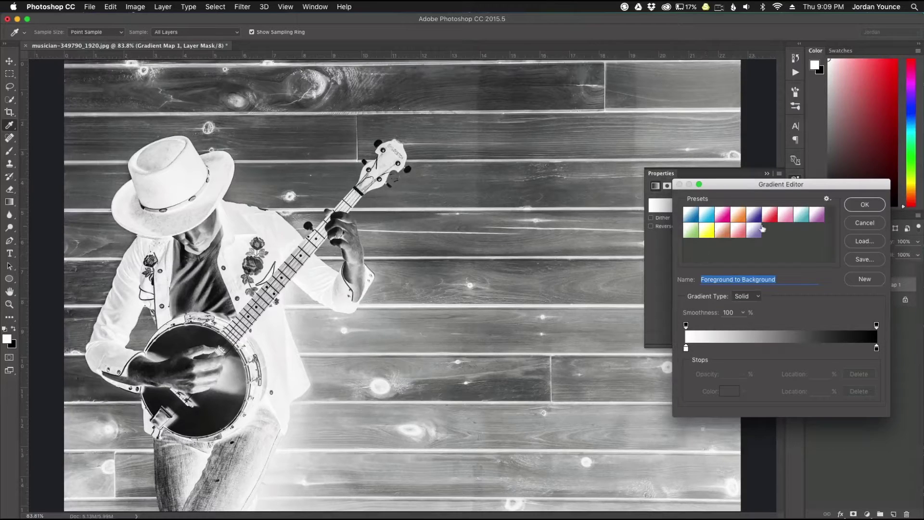
pyautogui.click(829, 200)
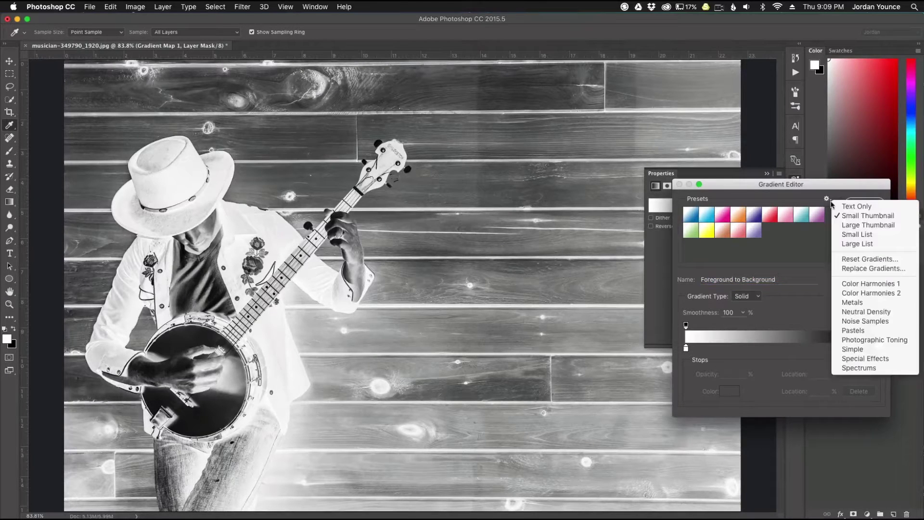
pyautogui.click(846, 350)
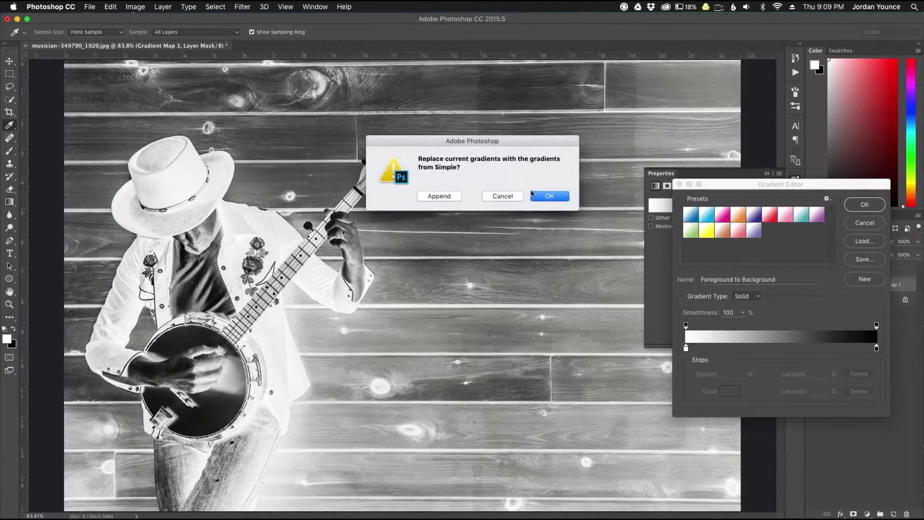
pyautogui.click(552, 198)
# - Try the Blue, Cyan and Magenta presets, settling on Blue
pyautogui.click(695, 220)
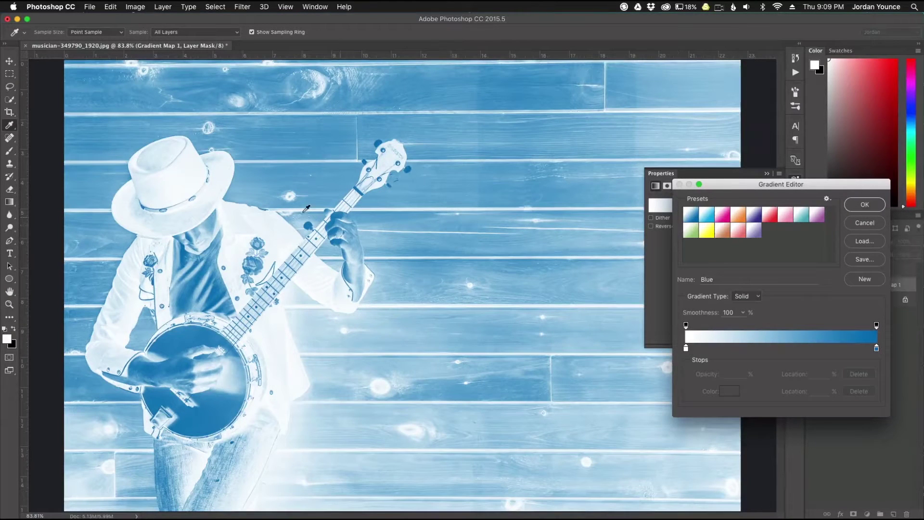
pyautogui.click(705, 219)
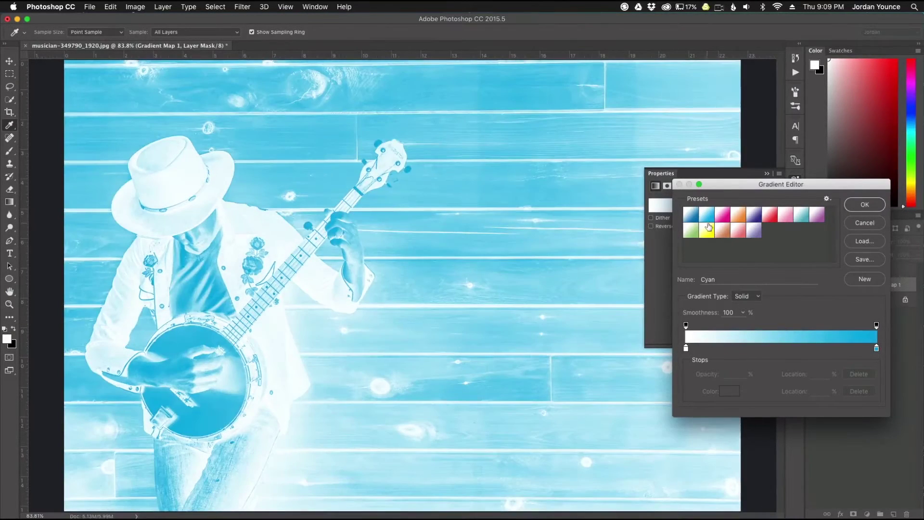
pyautogui.click(724, 218)
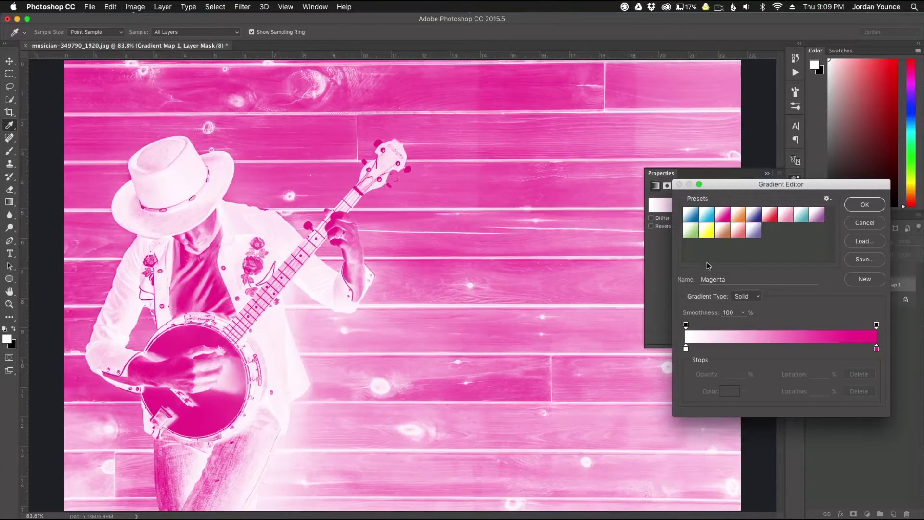
pyautogui.click(692, 220)
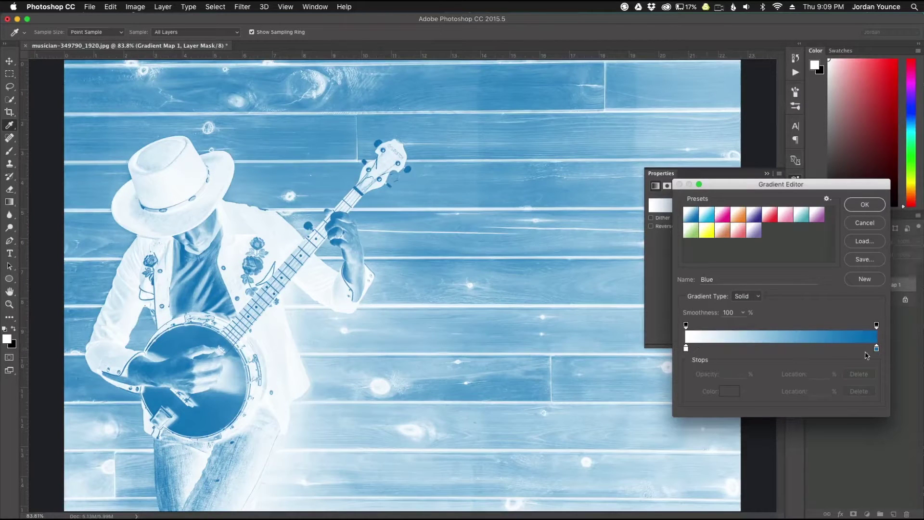
# - Change the gradient's left stop colour to yellow-green #bcc225
pyautogui.doubleClick(686, 349)
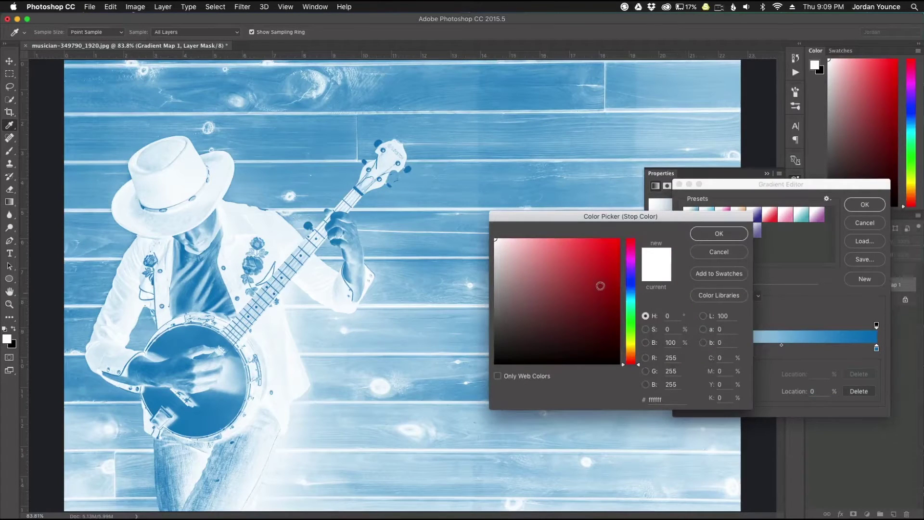
pyautogui.moveTo(576, 278); pyautogui.dragTo(582, 257)
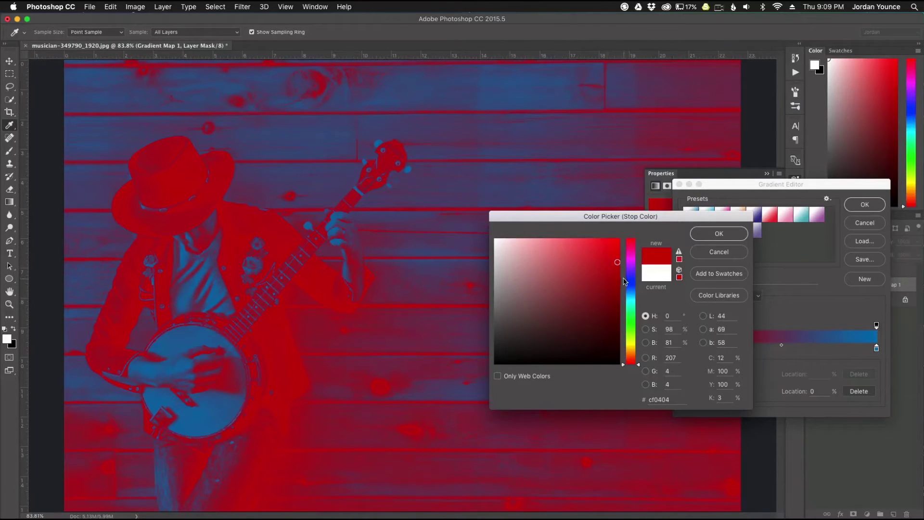
pyautogui.click(588, 286)
pyautogui.moveTo(581, 298); pyautogui.dragTo(569, 295)
pyautogui.moveTo(634, 327); pyautogui.dragTo(636, 345)
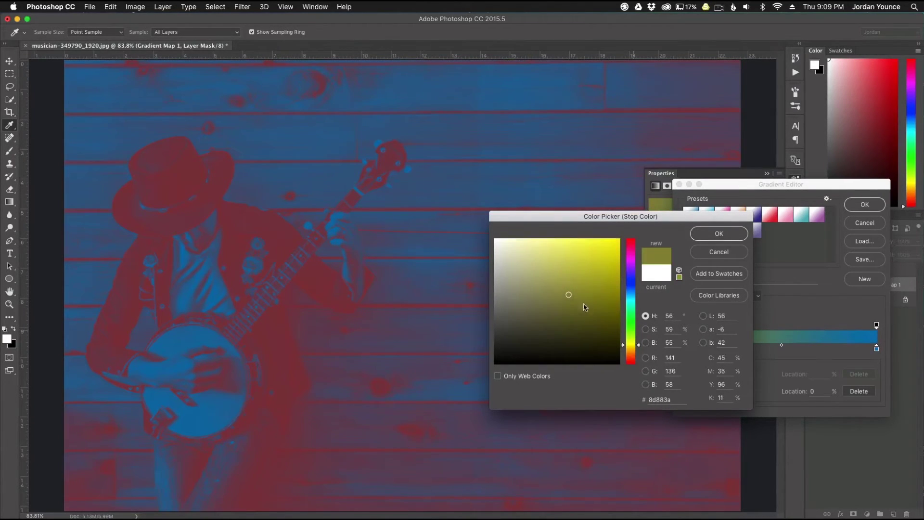
pyautogui.click(608, 284)
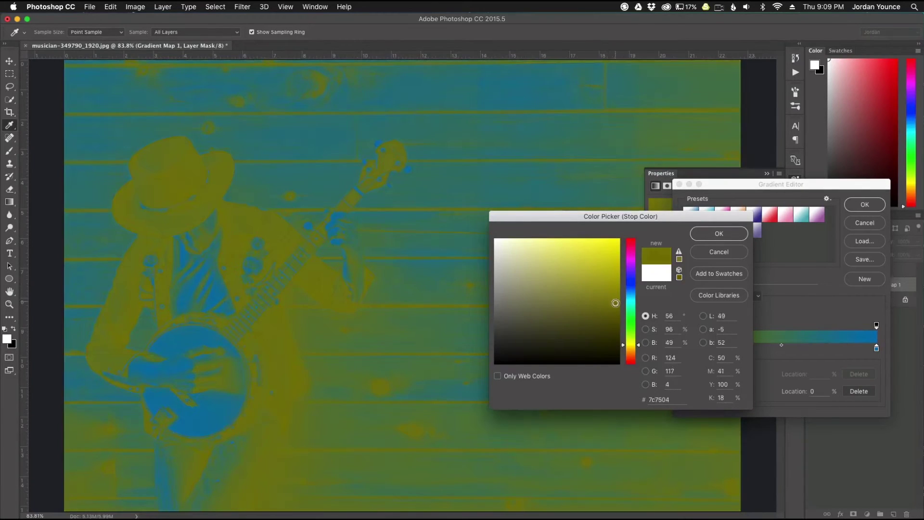
pyautogui.click(617, 272)
pyautogui.moveTo(616, 274)
pyautogui.mouseDown()
pyautogui.moveTo(592, 268)
pyautogui.moveTo(580, 292)
pyautogui.moveTo(590, 296)
pyautogui.mouseUp()
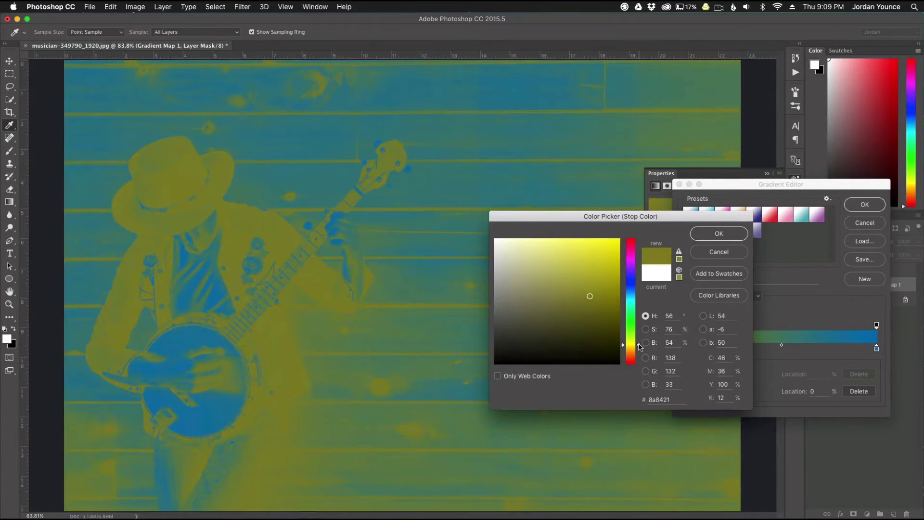
pyautogui.moveTo(639, 348); pyautogui.dragTo(639, 345)
pyautogui.moveTo(590, 296); pyautogui.dragTo(596, 268)
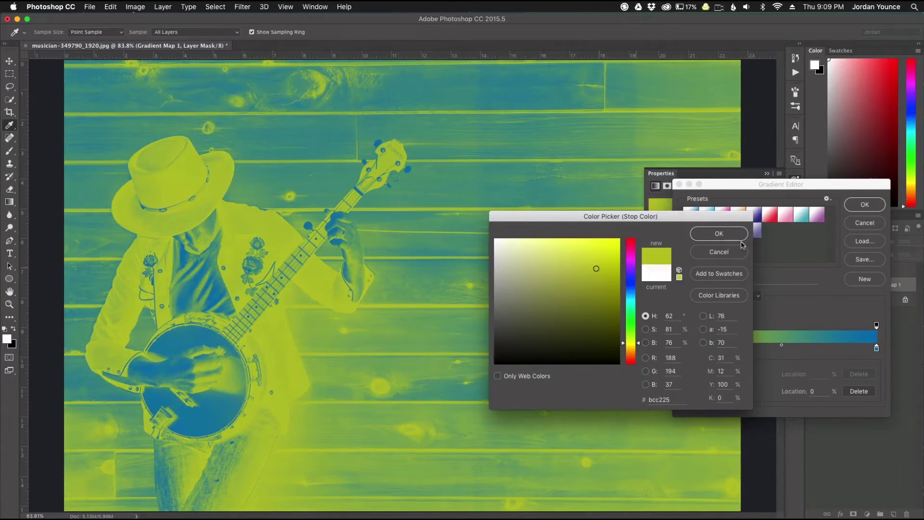
pyautogui.click(720, 234)
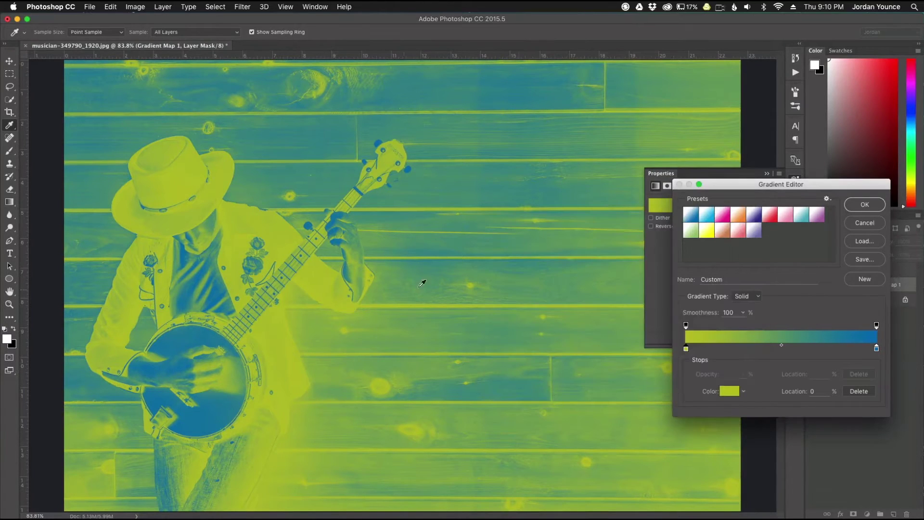
# - Darken the gradient's right-end stop to a deep blue
pyautogui.click(876, 349)
pyautogui.doubleClick(876, 349)
pyautogui.moveTo(599, 283); pyautogui.dragTo(607, 308)
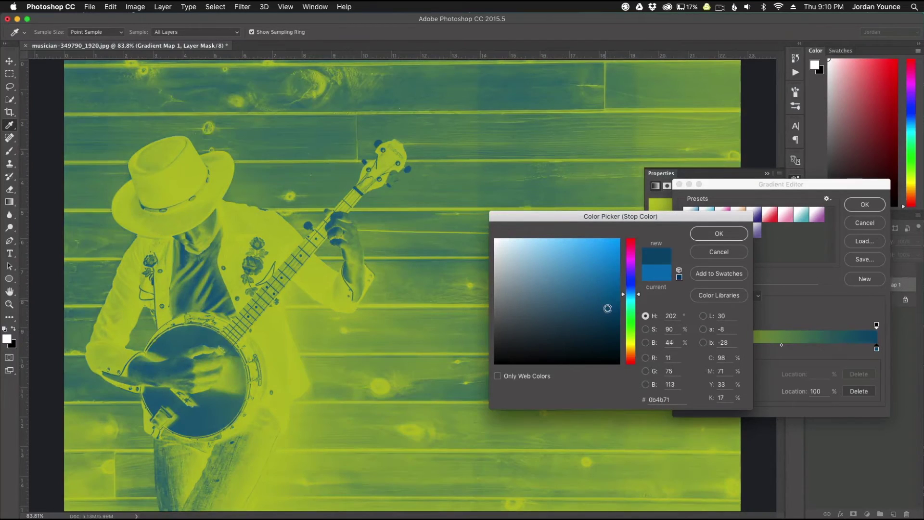
pyautogui.click(712, 234)
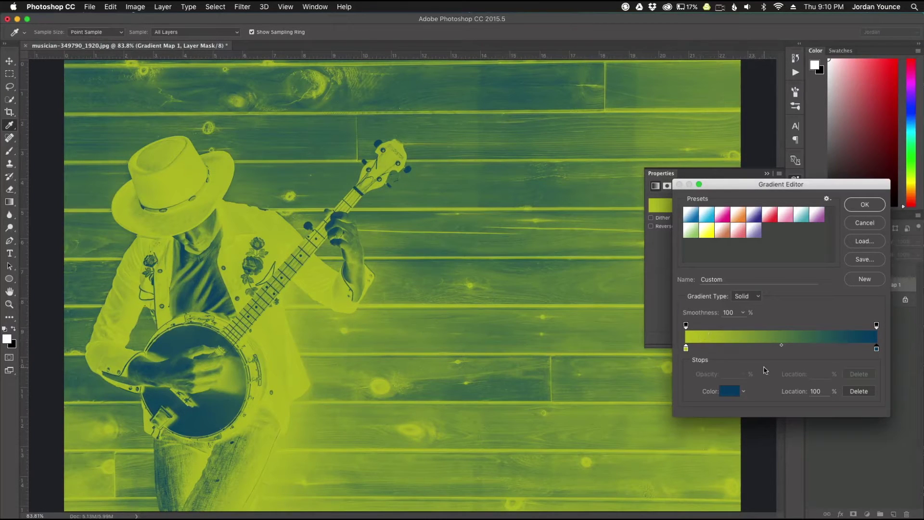
# - Move the dark blue stop to the left end, set the midpoint to 43%, and accept
pyautogui.moveTo(876, 348)
pyautogui.mouseDown()
pyautogui.moveTo(728, 348)
pyautogui.moveTo(876, 348)
pyautogui.mouseUp()
pyautogui.click(687, 348)
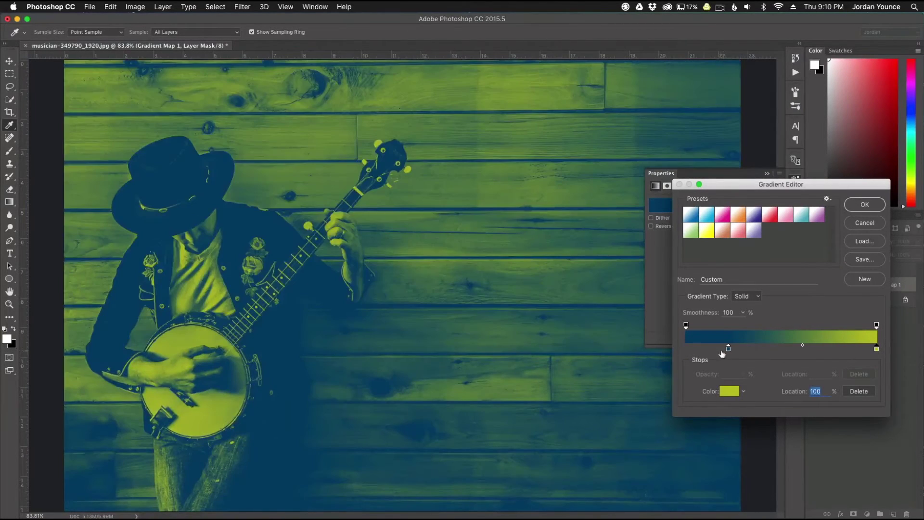
pyautogui.moveTo(728, 348); pyautogui.dragTo(686, 349)
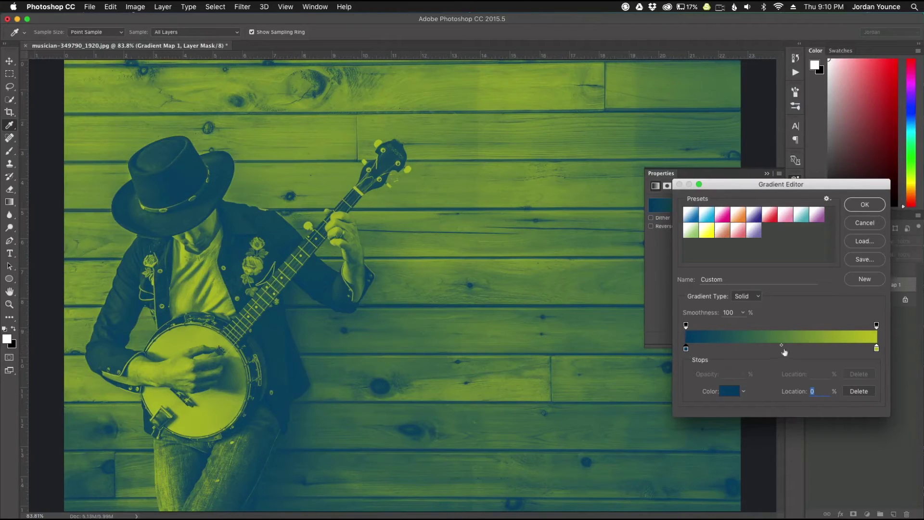
pyautogui.moveTo(782, 345)
pyautogui.mouseDown()
pyautogui.moveTo(770, 347)
pyautogui.moveTo(809, 347)
pyautogui.moveTo(780, 346)
pyautogui.mouseUp()
pyautogui.click(866, 206)
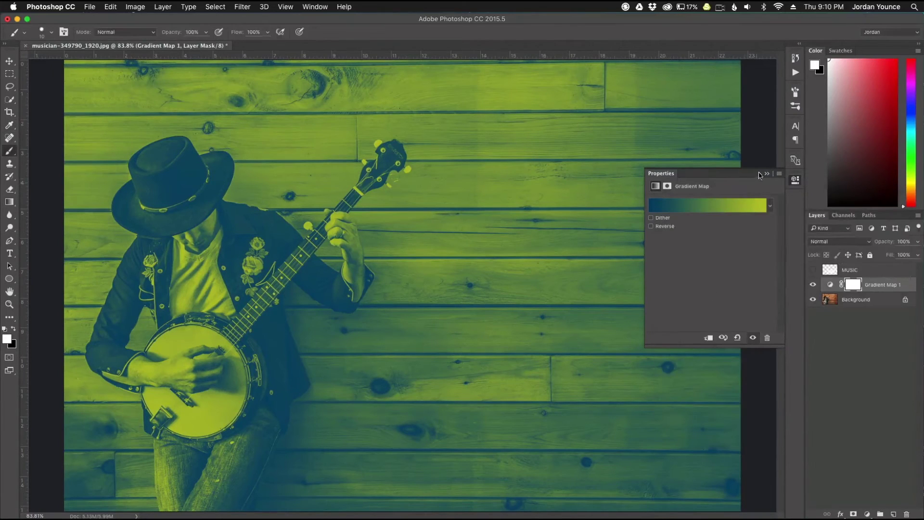
# - Collapse the Properties panel and bring up the new adjustment layer list
pyautogui.click(767, 174)
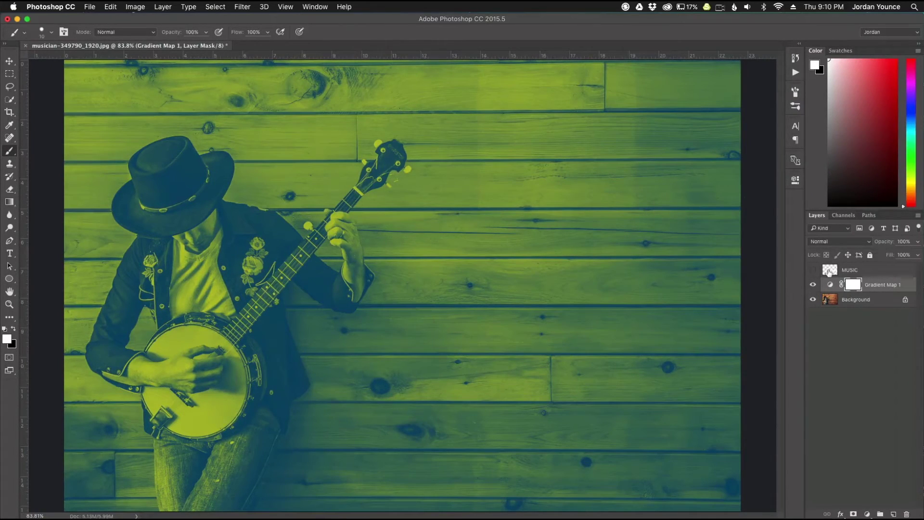
pyautogui.click(867, 514)
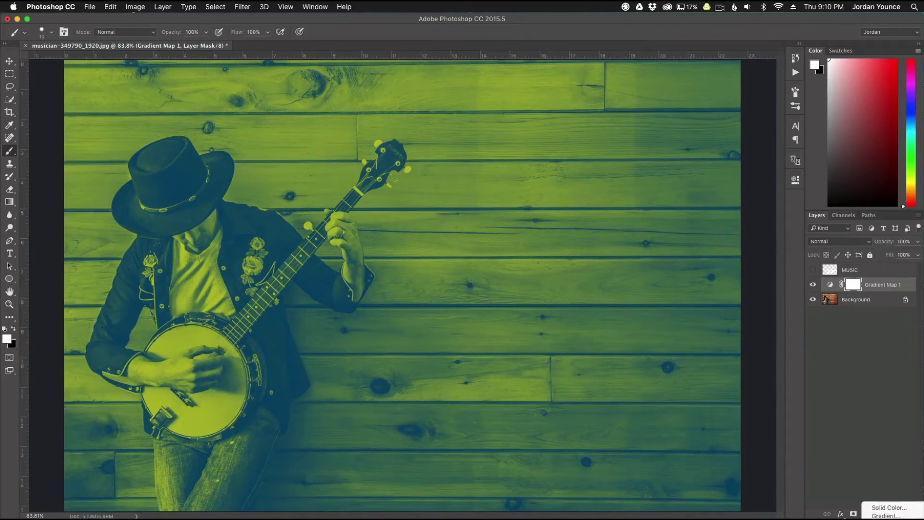
# - Add a Brightness/Contrast layer with contrast raised to about 20, then make the MUSIC text visible
pyautogui.click(895, 432)
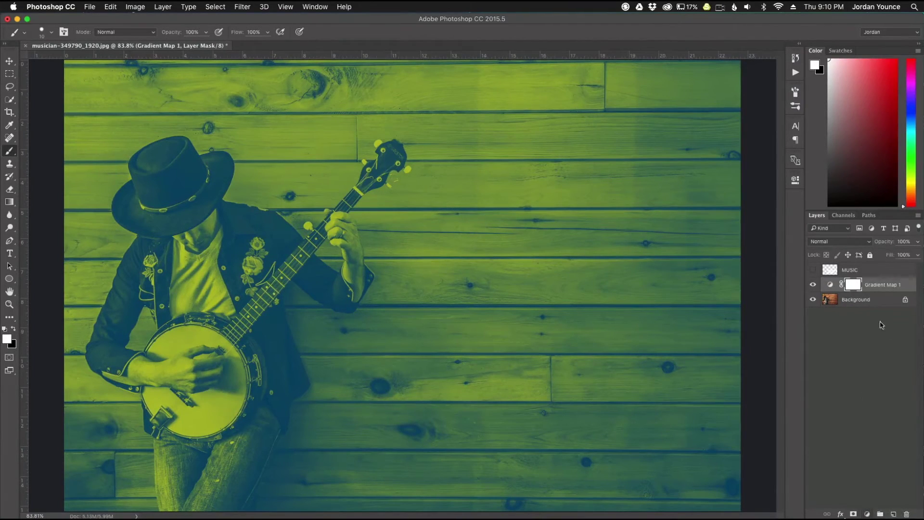
pyautogui.moveTo(711, 249); pyautogui.dragTo(723, 248)
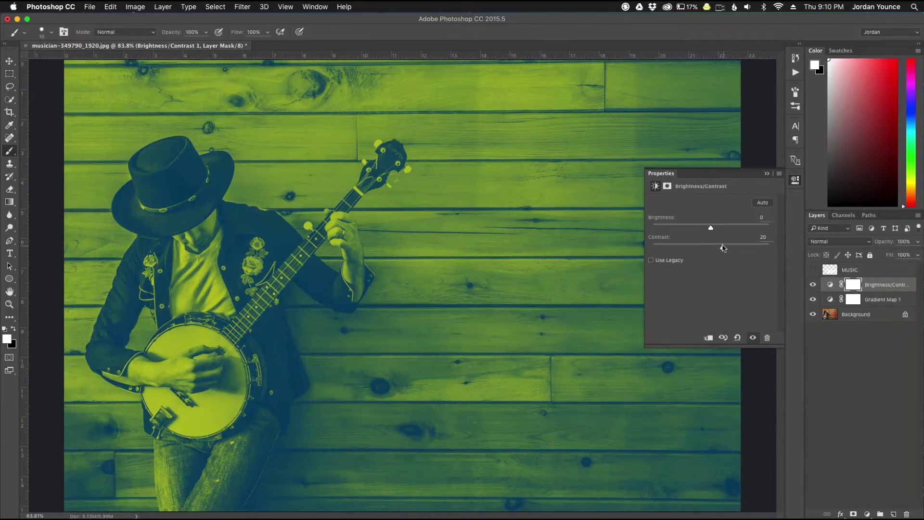
pyautogui.click(767, 173)
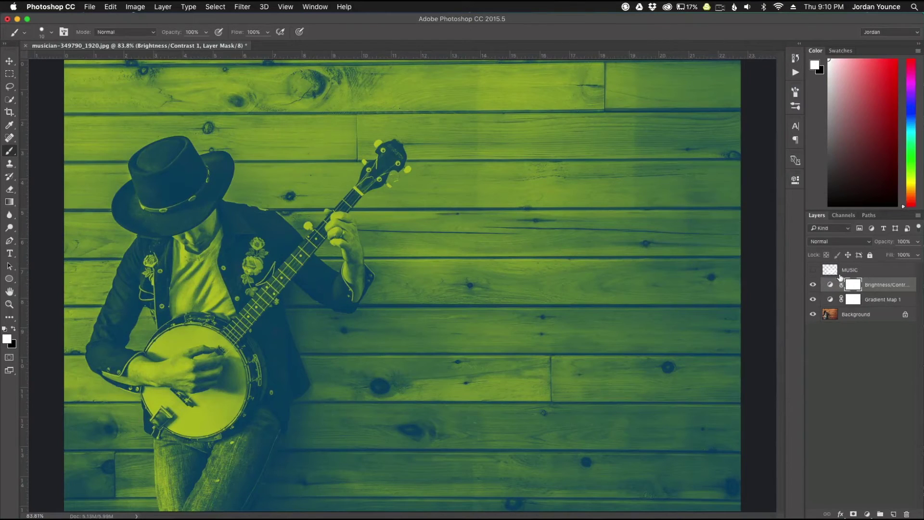
pyautogui.click(813, 270)
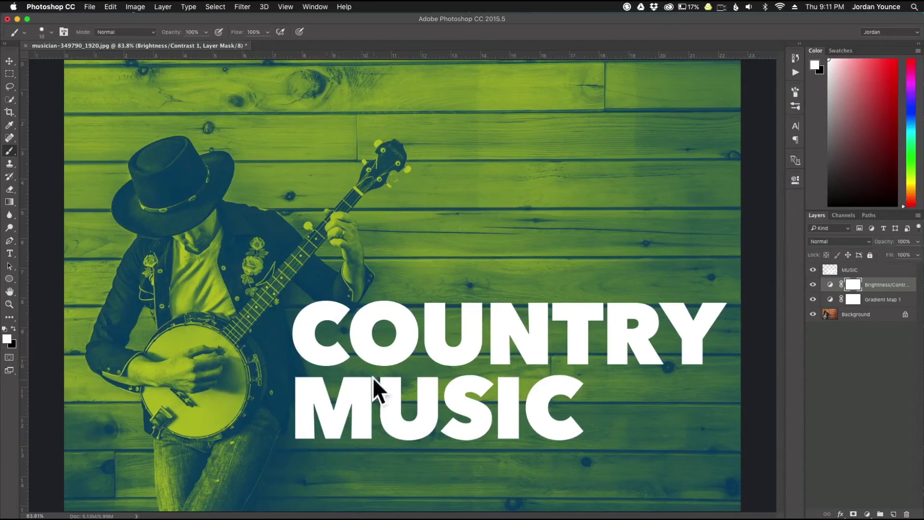
# - Zoom in on the COUNTRY MUSIC text and select the MUSIC layer
pyautogui.scroll(5, 323, 339)
pyautogui.scroll(-1, 308, 357)
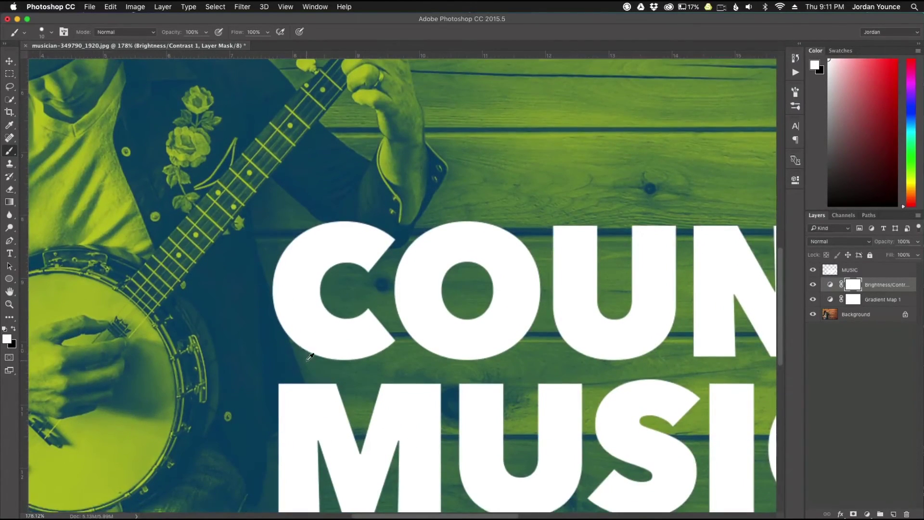
pyautogui.scroll(-1, 310, 357)
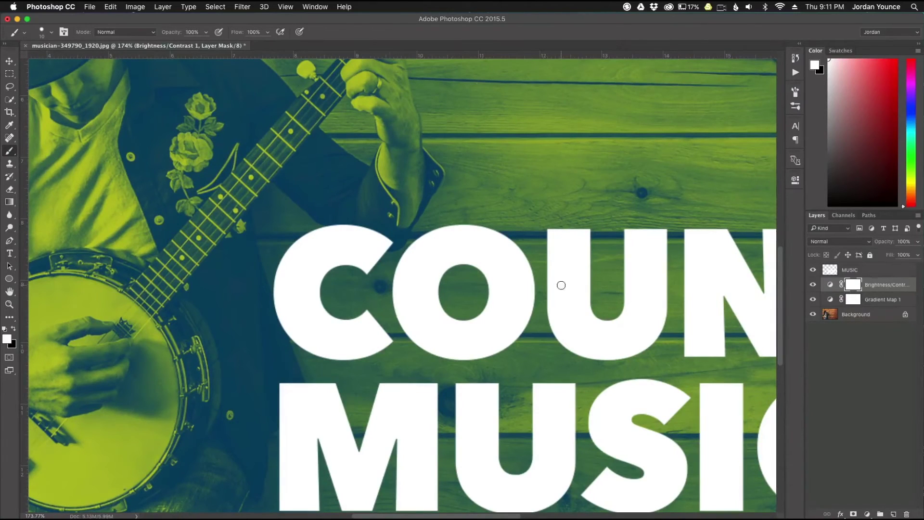
pyautogui.click(871, 272)
pyautogui.scroll(-2, 296, 331)
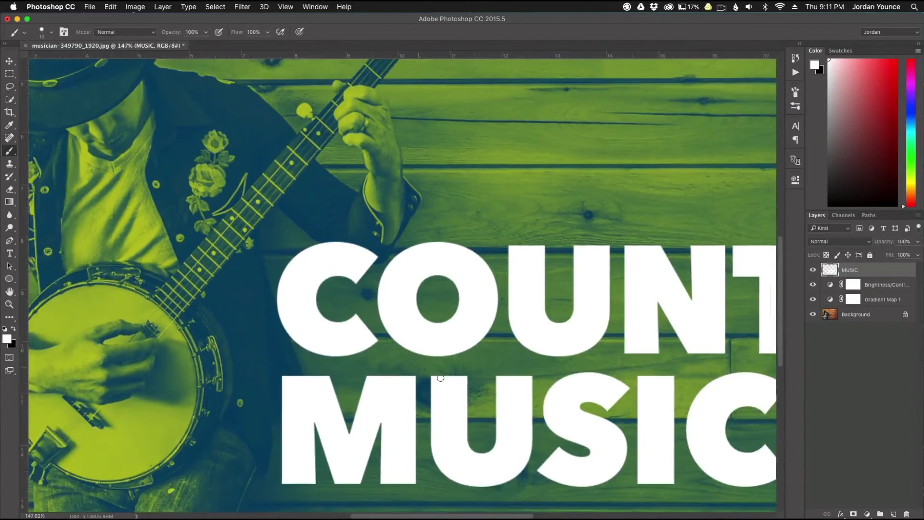
# - Give MUSIC a layer mask and paint black over the C and M where the arm overlaps
pyautogui.click(854, 514)
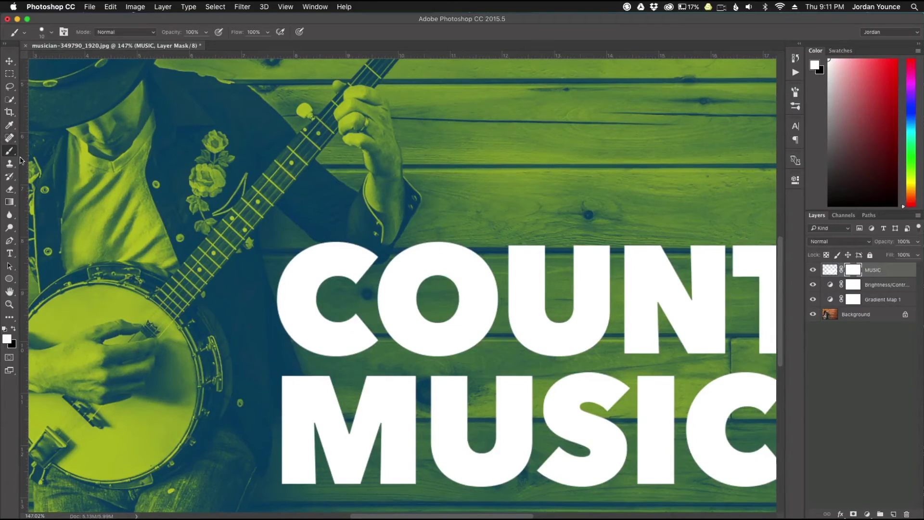
pyautogui.press('x')
pyautogui.scroll(5, 311, 263)
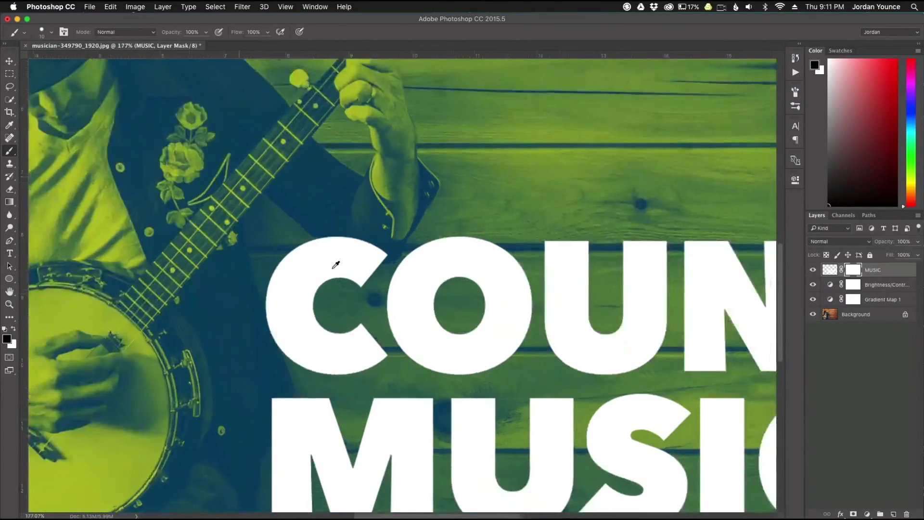
pyautogui.press(']')
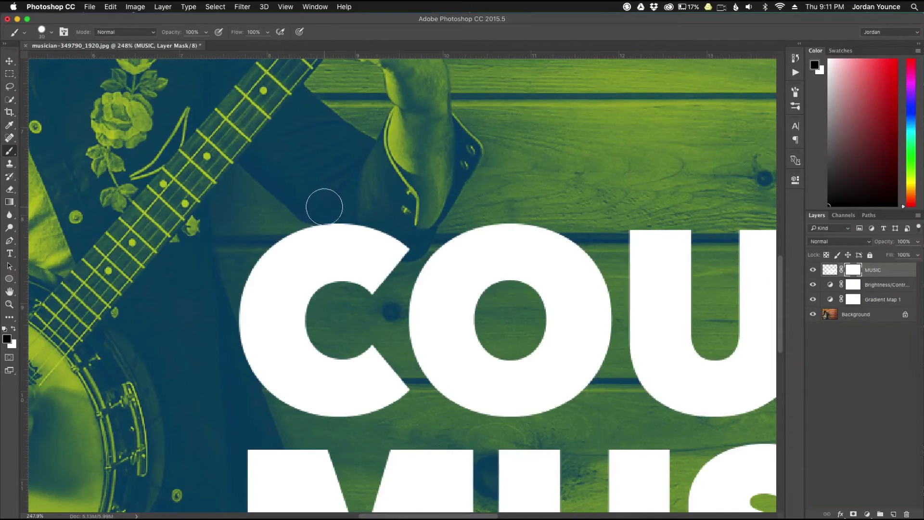
pyautogui.moveTo(320, 226)
pyautogui.mouseDown()
pyautogui.moveTo(389, 240)
pyautogui.moveTo(329, 222)
pyautogui.moveTo(370, 238)
pyautogui.moveTo(422, 240)
pyautogui.moveTo(367, 240)
pyautogui.moveTo(315, 214)
pyautogui.moveTo(401, 250)
pyautogui.moveTo(306, 217)
pyautogui.moveTo(404, 255)
pyautogui.mouseUp()
pyautogui.scroll(-8, 305, 395)
pyautogui.hscroll(-4, 305, 395)
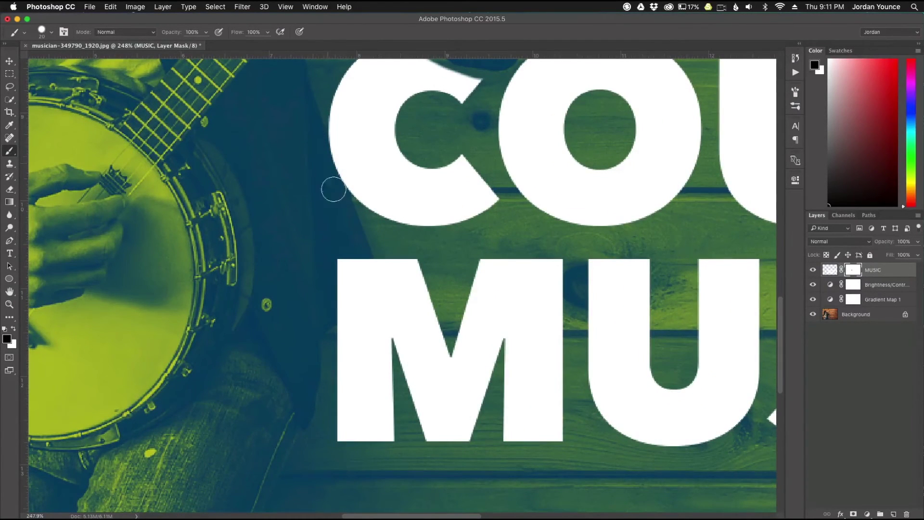
pyautogui.moveTo(346, 218); pyautogui.dragTo(333, 139)
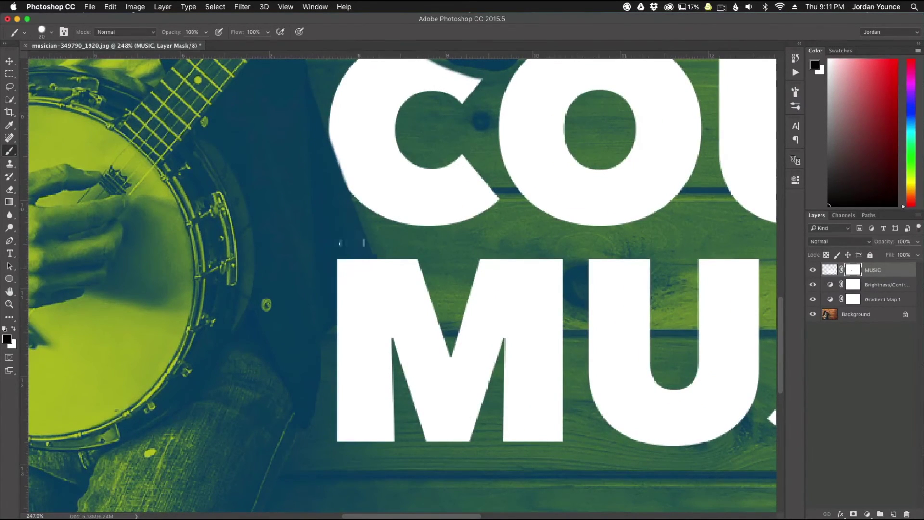
pyautogui.moveTo(348, 235)
pyautogui.mouseDown()
pyautogui.moveTo(370, 297)
pyautogui.moveTo(345, 330)
pyautogui.moveTo(343, 281)
pyautogui.moveTo(350, 280)
pyautogui.mouseUp()
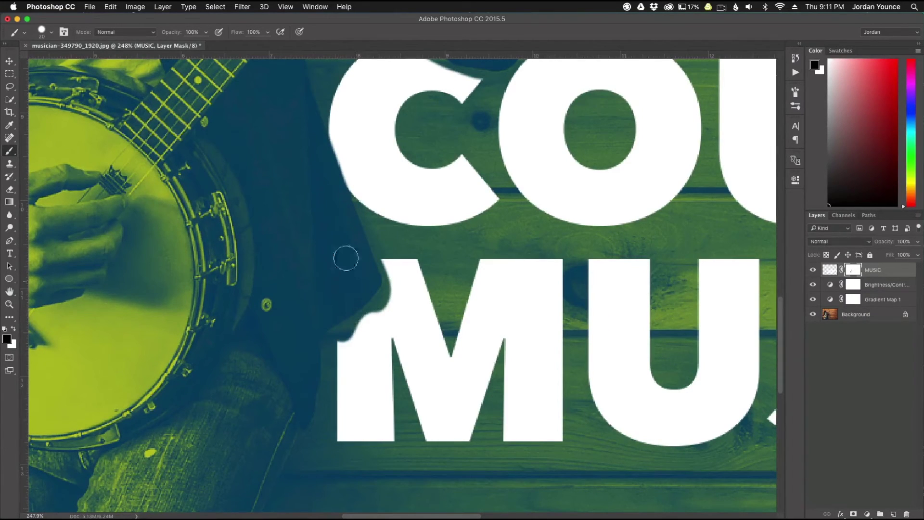
pyautogui.moveTo(423, 134); pyautogui.dragTo(393, 323)
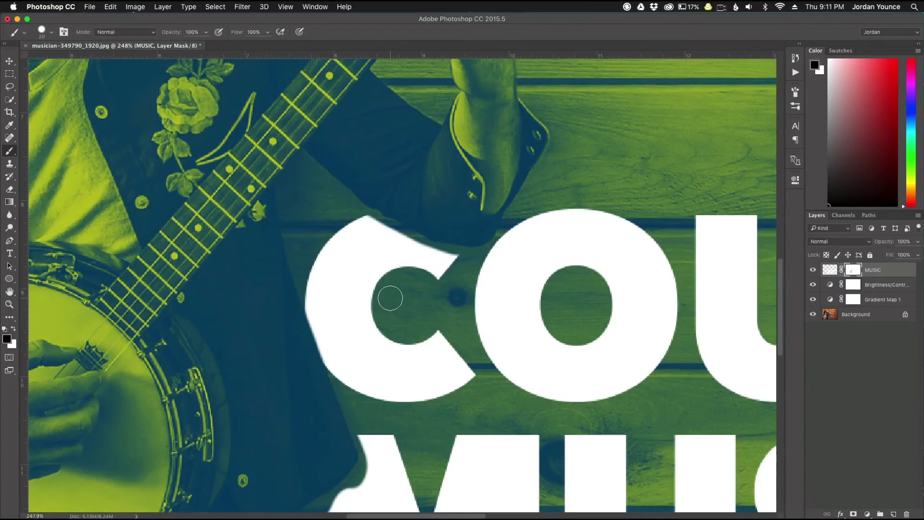
# - Paint white on the mask to restore the letter edges, with brush size reduced to 9
pyautogui.press('x')
pyautogui.scroll(2, 403, 244)
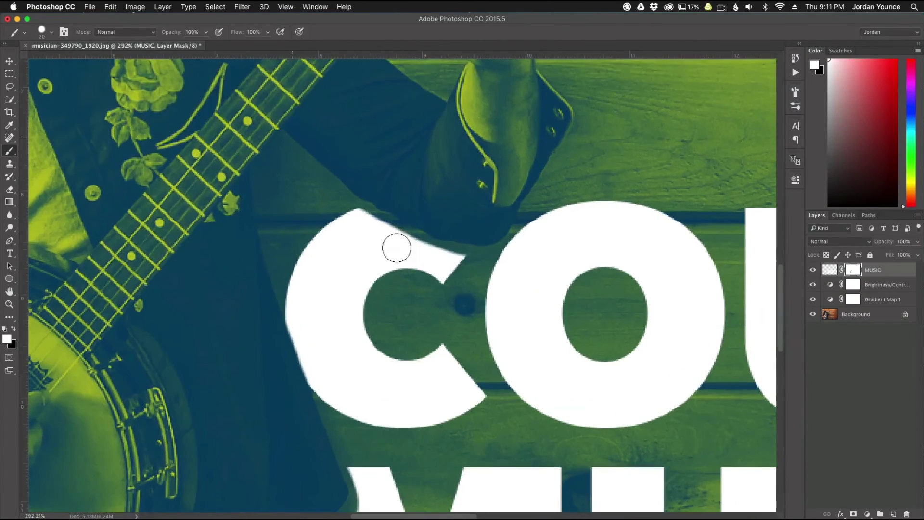
pyautogui.moveTo(376, 223); pyautogui.dragTo(462, 250)
pyautogui.scroll(-5, 381, 354)
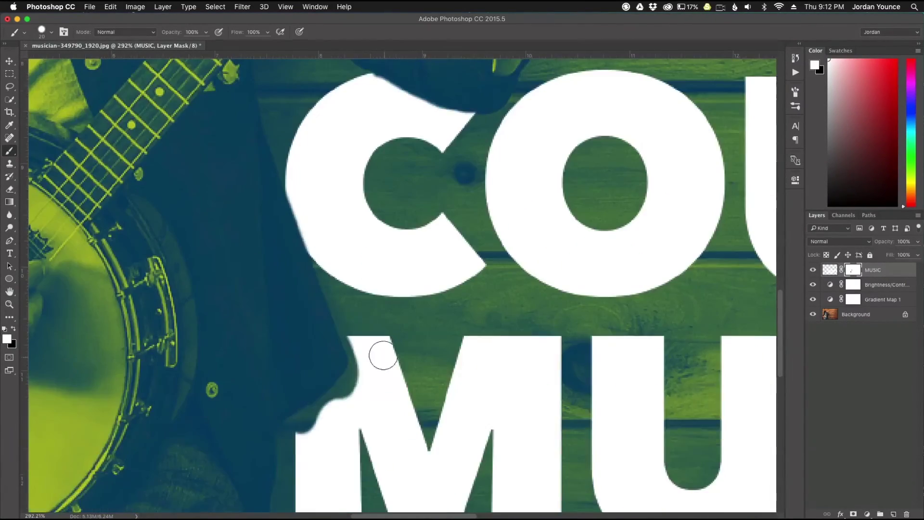
pyautogui.press('[')
pyautogui.press('[')
pyautogui.scroll(-4, 398, 304)
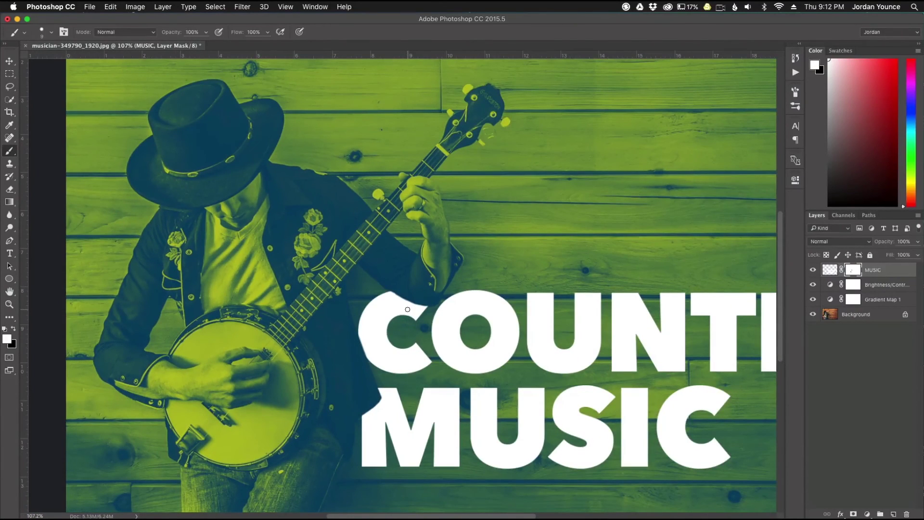
pyautogui.press('super+0')
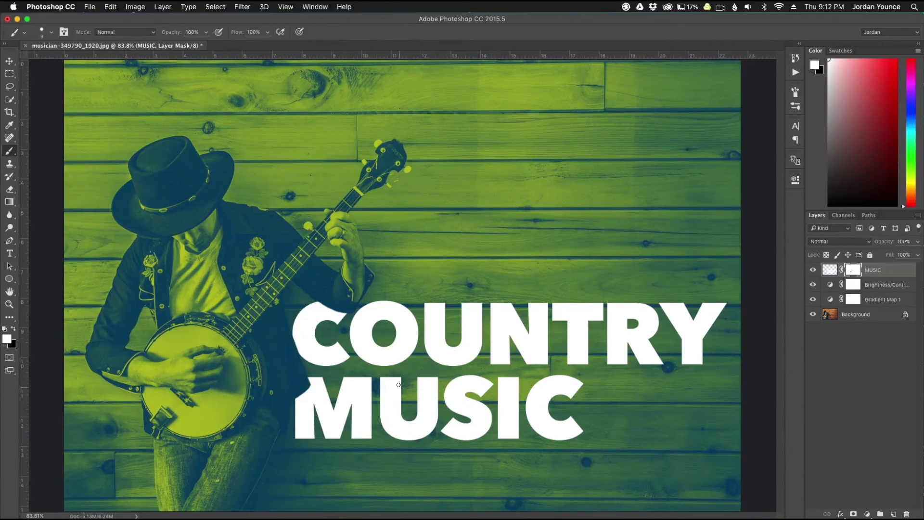
pyautogui.click(835, 245)
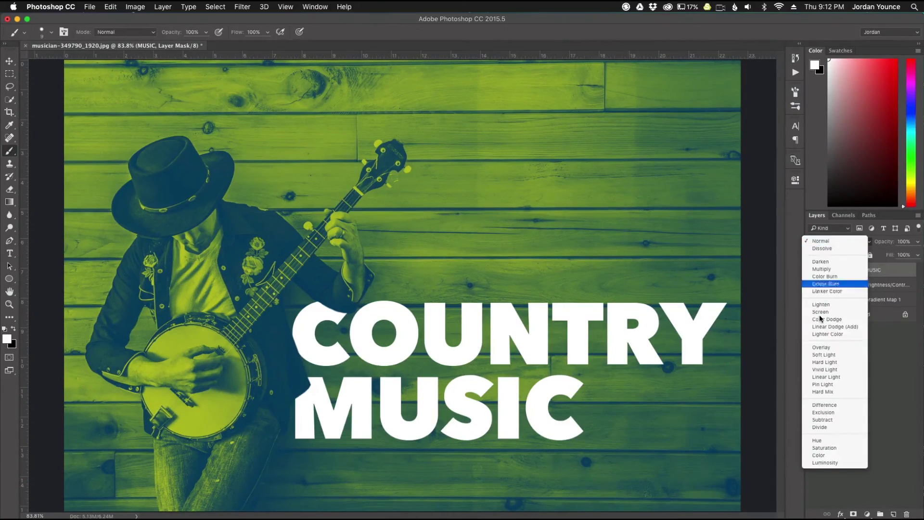
pyautogui.click(817, 351)
pyautogui.click(836, 241)
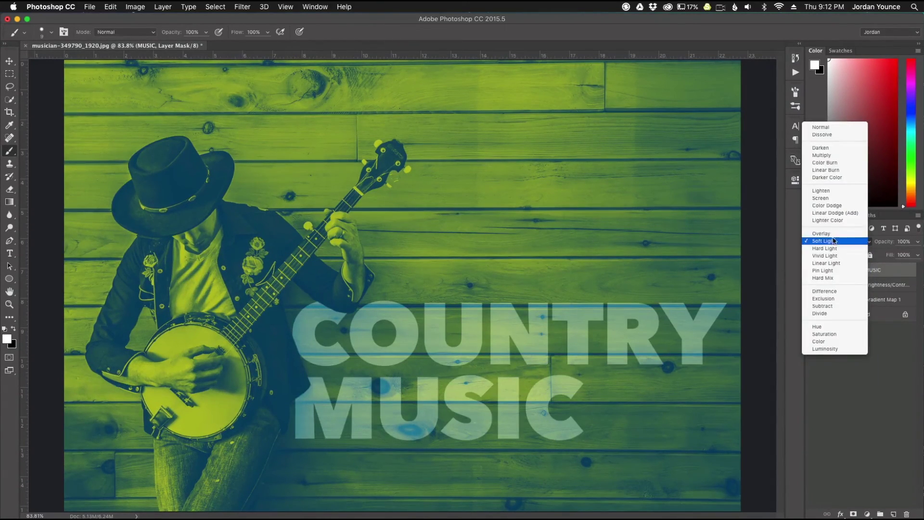
pyautogui.click(832, 233)
pyautogui.click(829, 243)
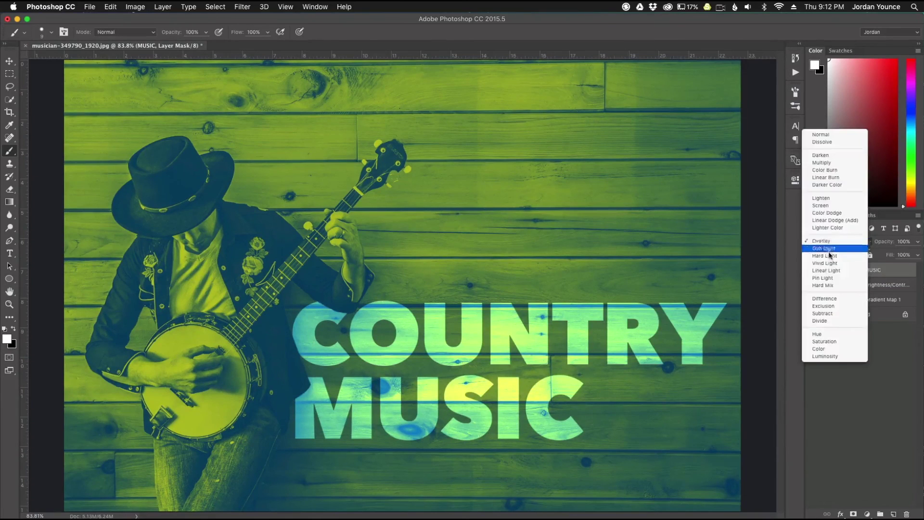
pyautogui.click(829, 269)
pyautogui.click(834, 243)
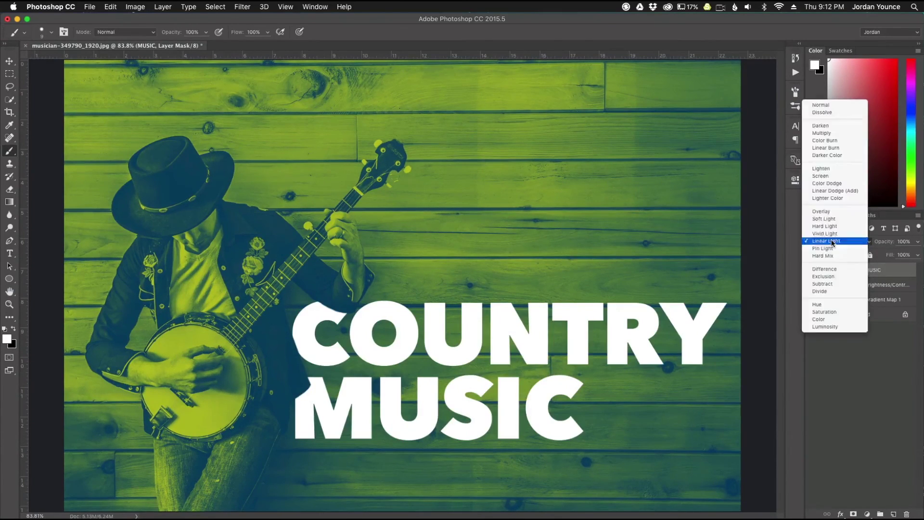
pyautogui.click(836, 129)
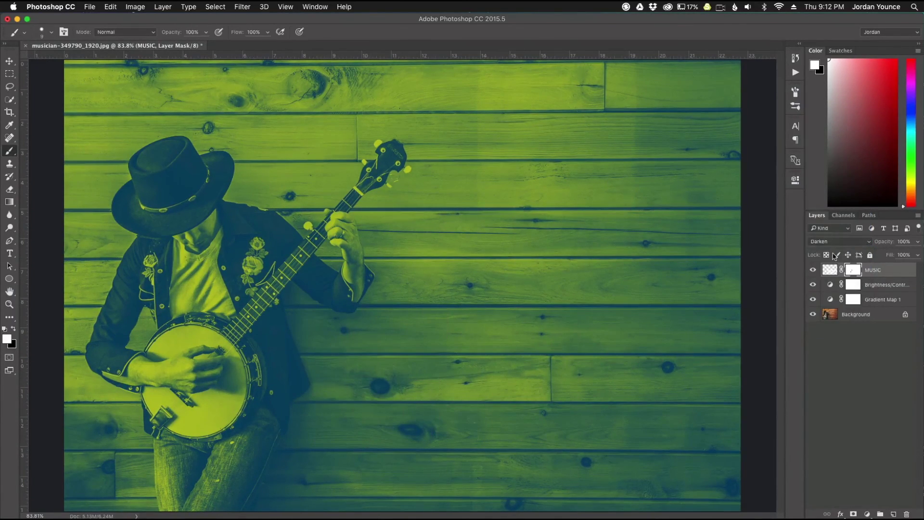
pyautogui.click(835, 241)
pyautogui.click(835, 217)
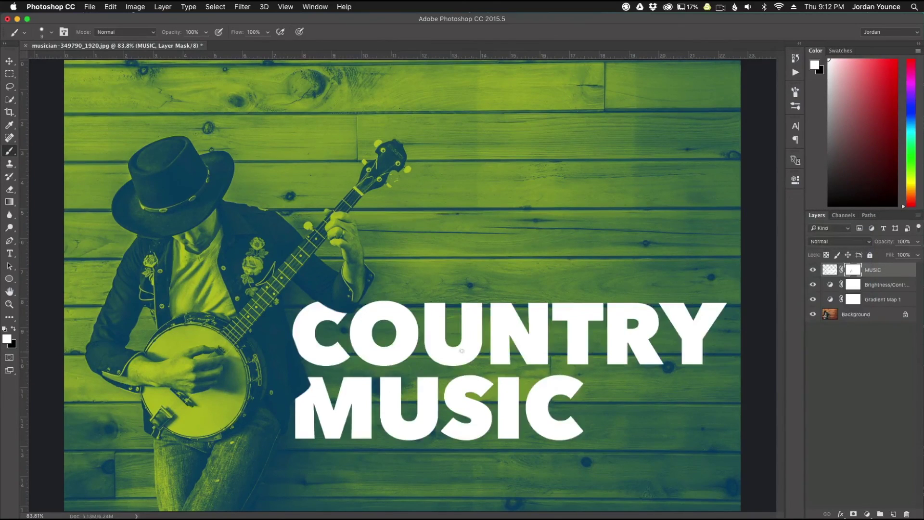